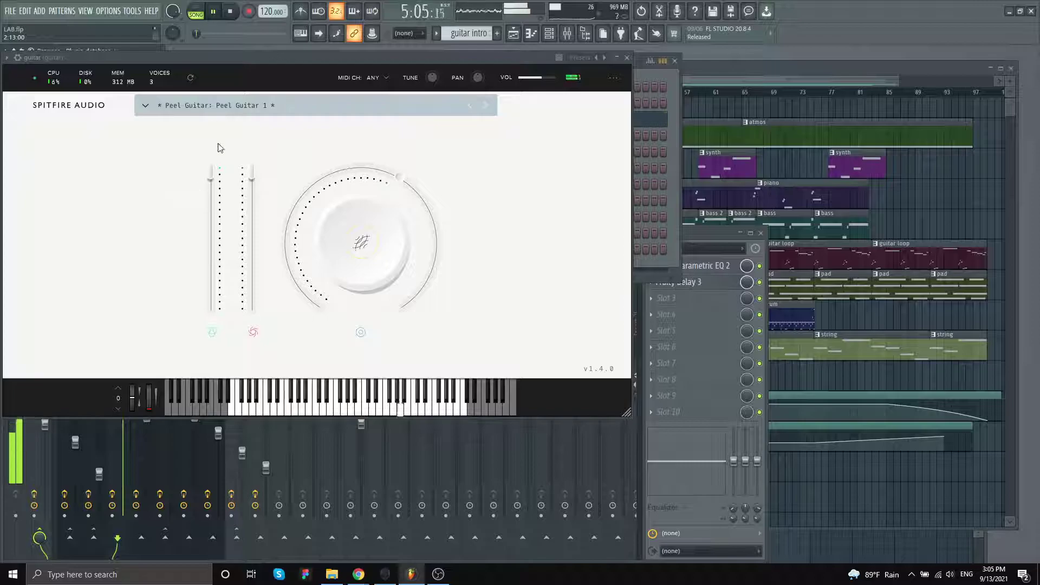
Step: Examine the guitar channel's notes in the piano roll for the guitar intro pattern and the full guitar loop pattern
left_click(678, 88)
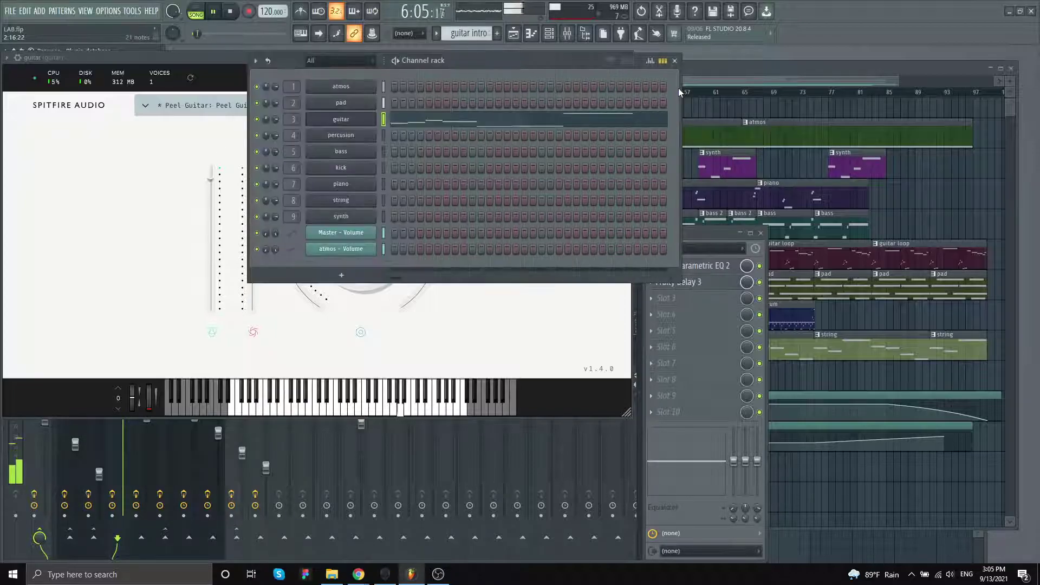
left_click(635, 124)
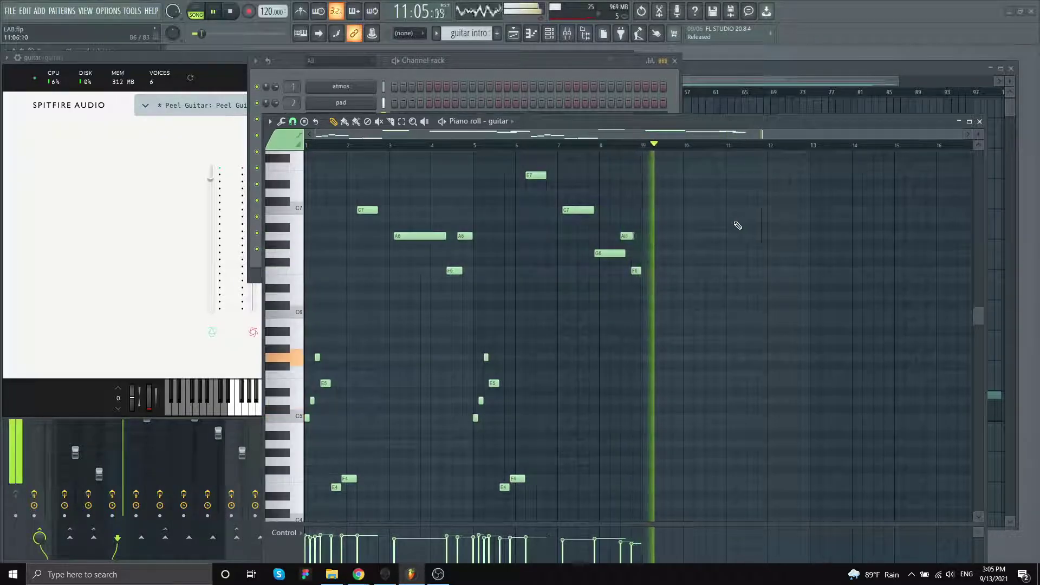
left_click(470, 33)
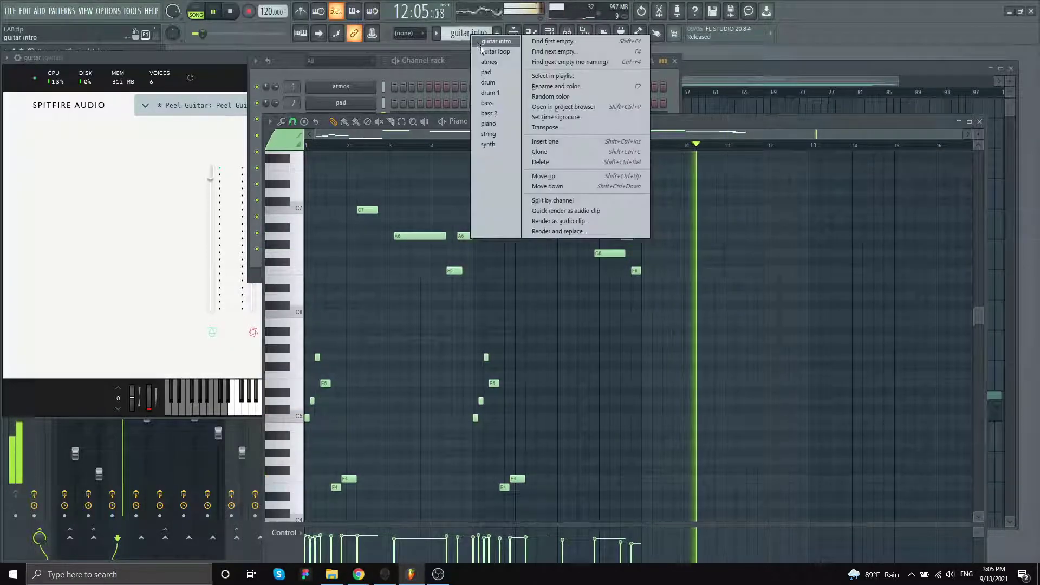
left_click(486, 52)
scroll(644, 194, "down", 1)
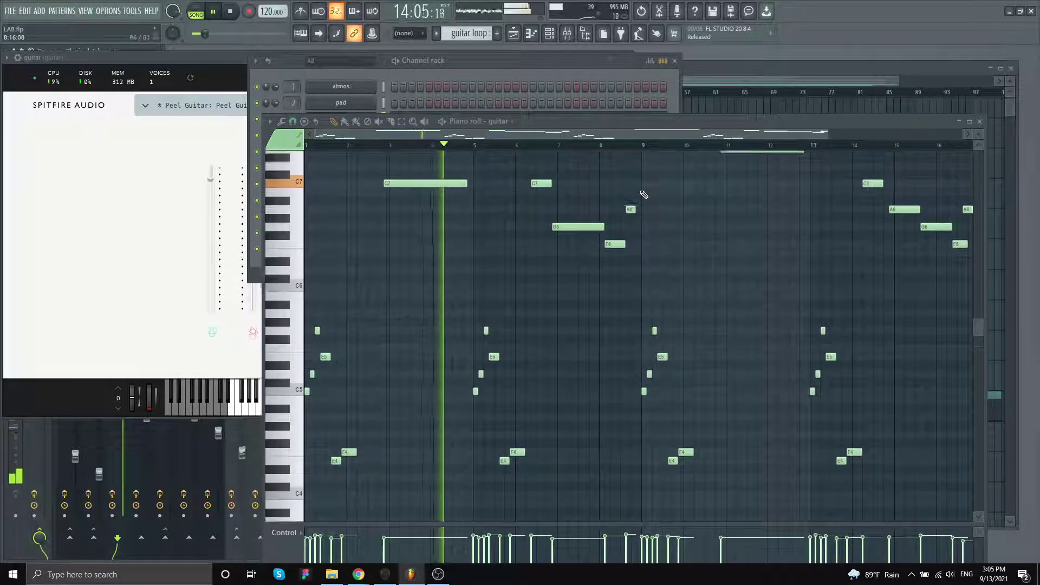
scroll(644, 195, "up", 1)
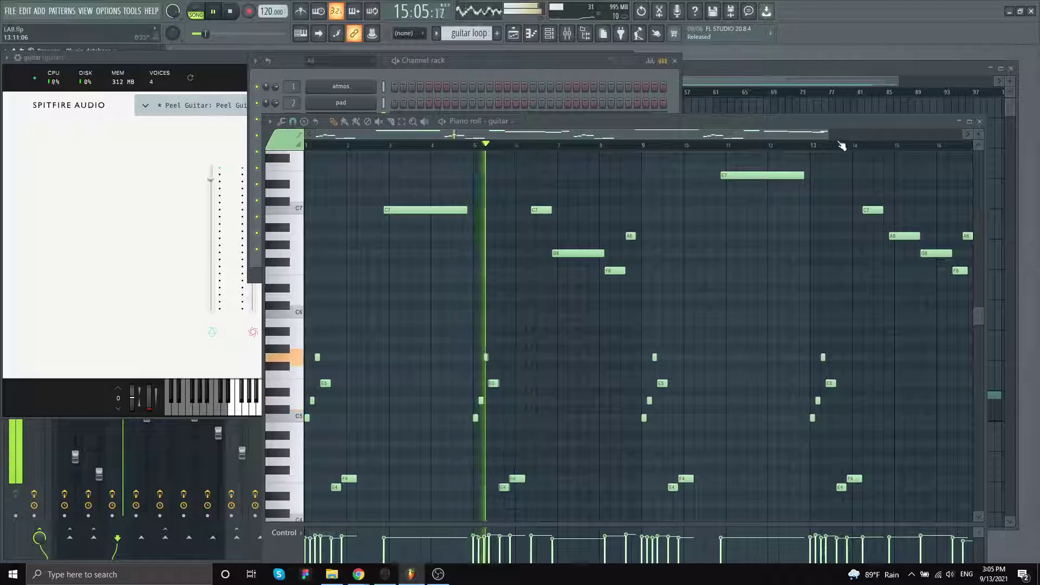
left_click_drag(828, 134, 891, 138)
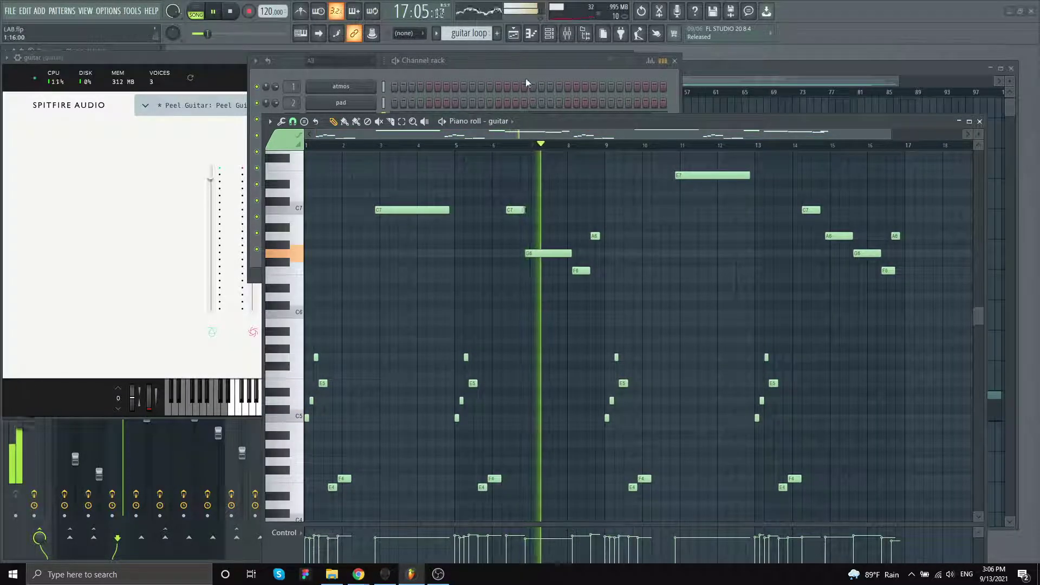
Step: Open the atmos and pad channels' instruments from the channel rack to examine their presets
left_click(571, 60)
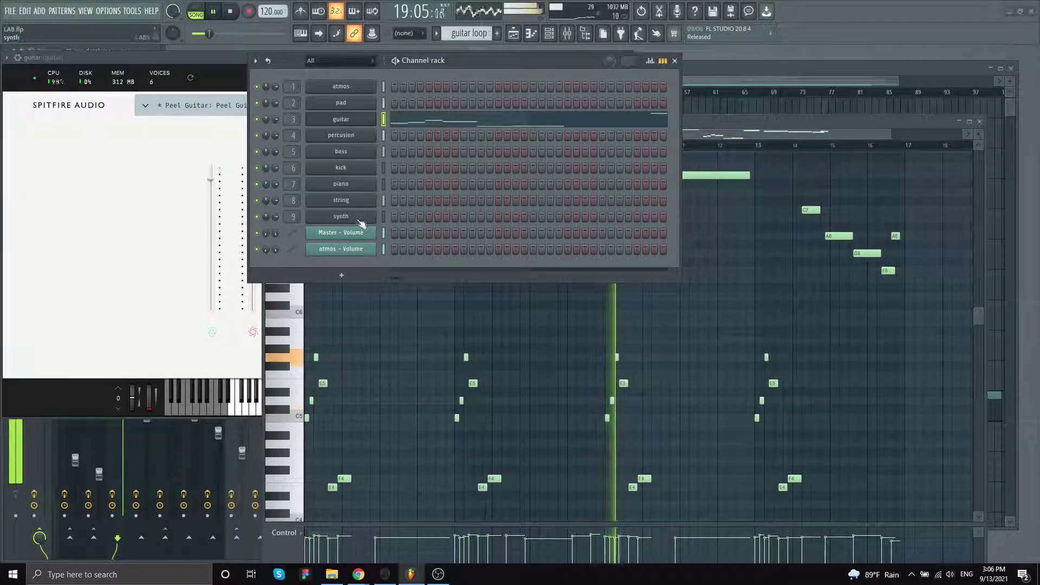
left_click(355, 87)
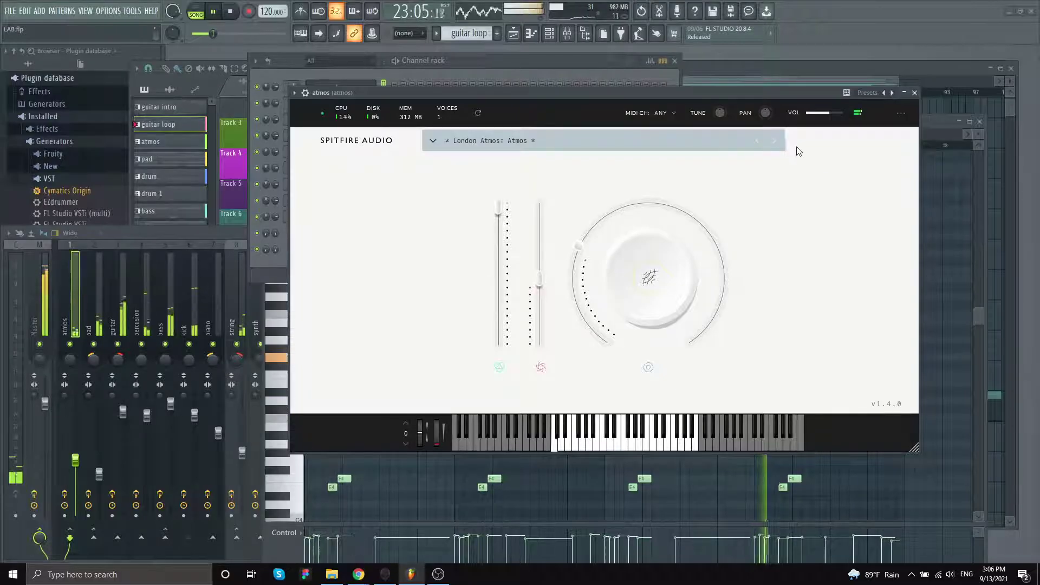
left_click(565, 63)
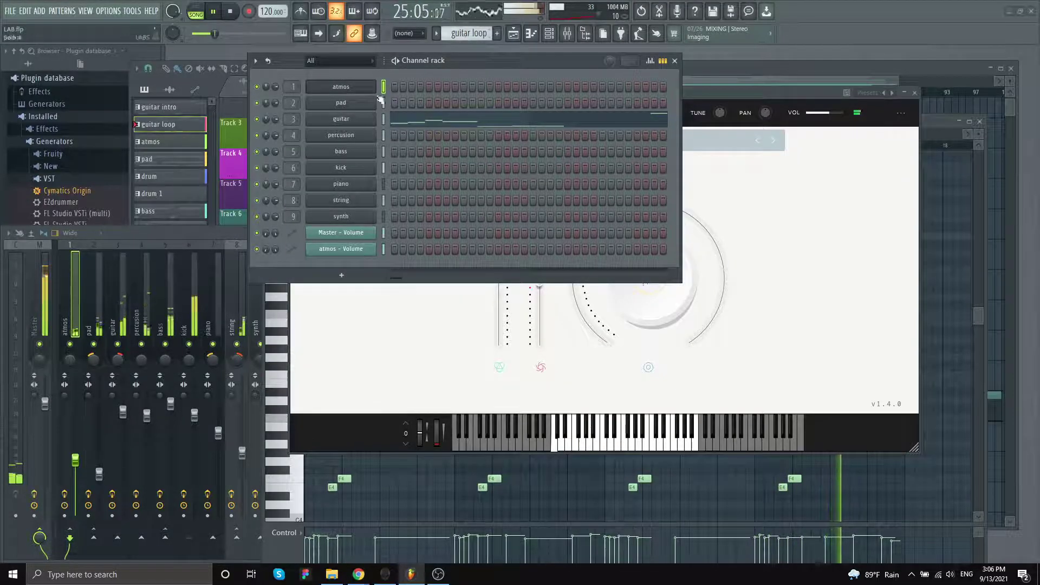
left_click(359, 102)
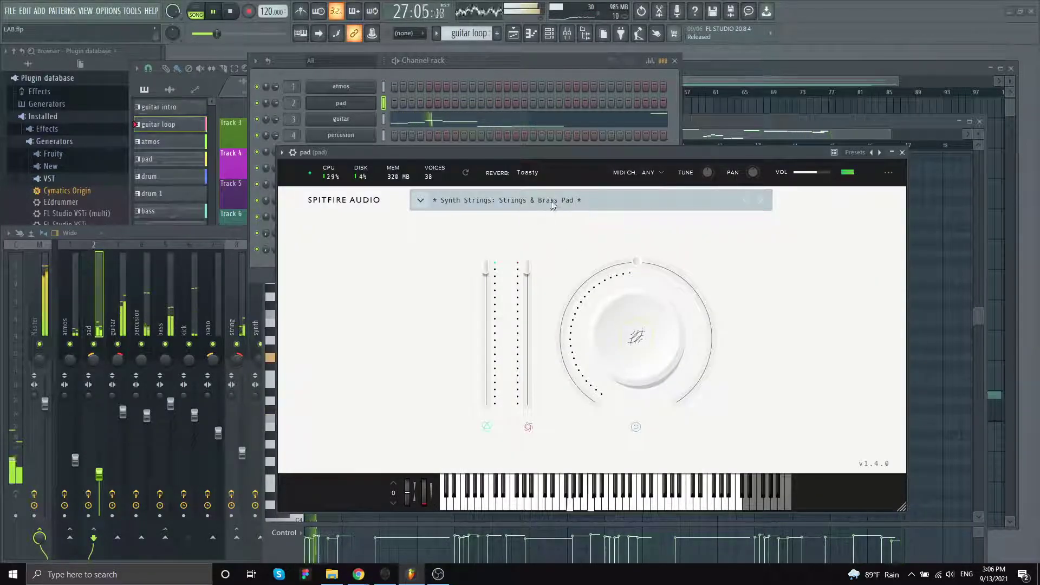
Step: Switch to the pad pattern and show the pad channel's notes in the piano roll
left_click(471, 36)
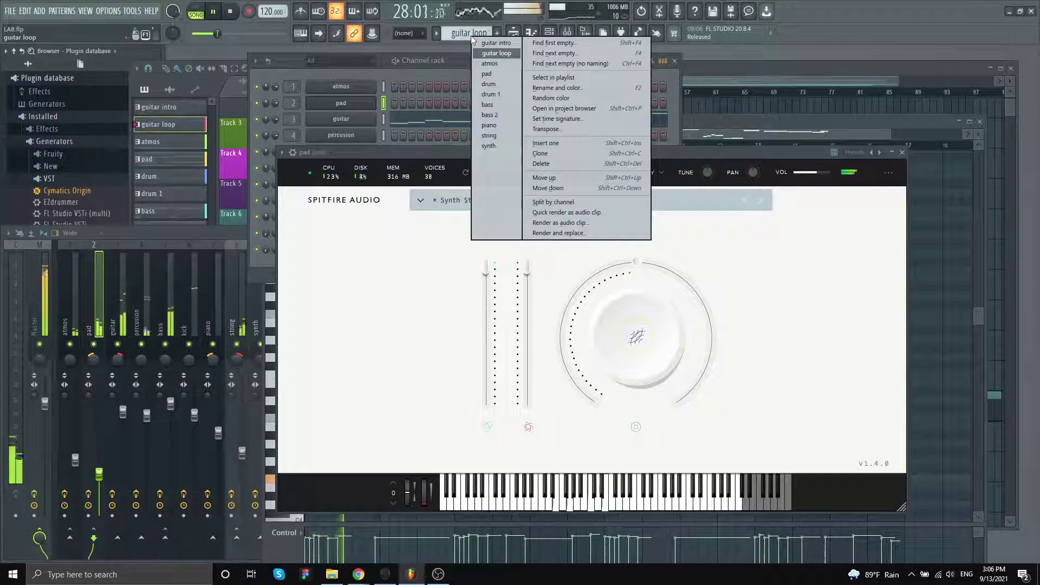
left_click(489, 81)
left_click(509, 111)
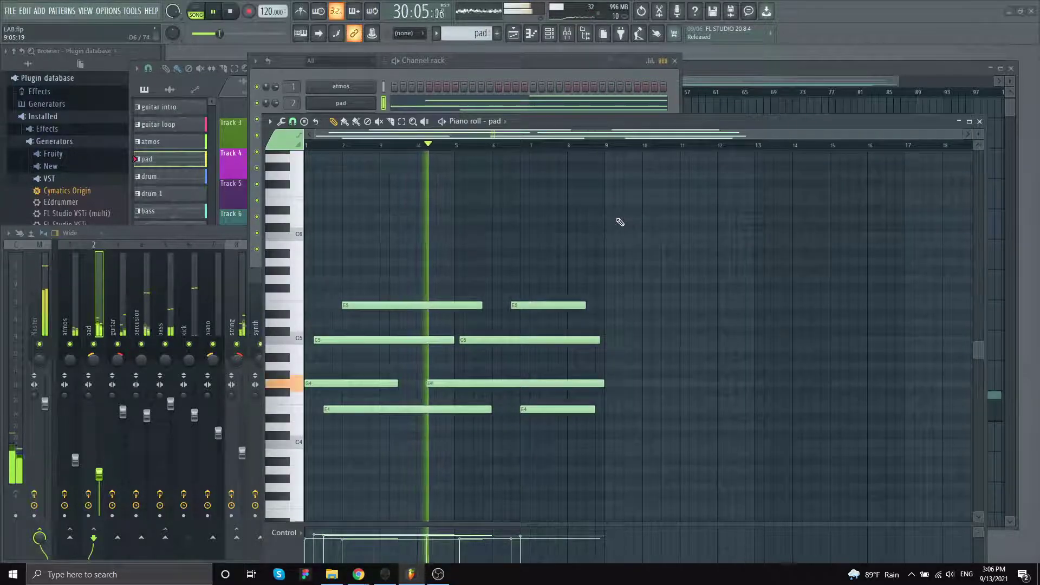
Step: Switch to the piano pattern and examine the piano channel's notes in the piano roll and its instrument preset
left_click(483, 36)
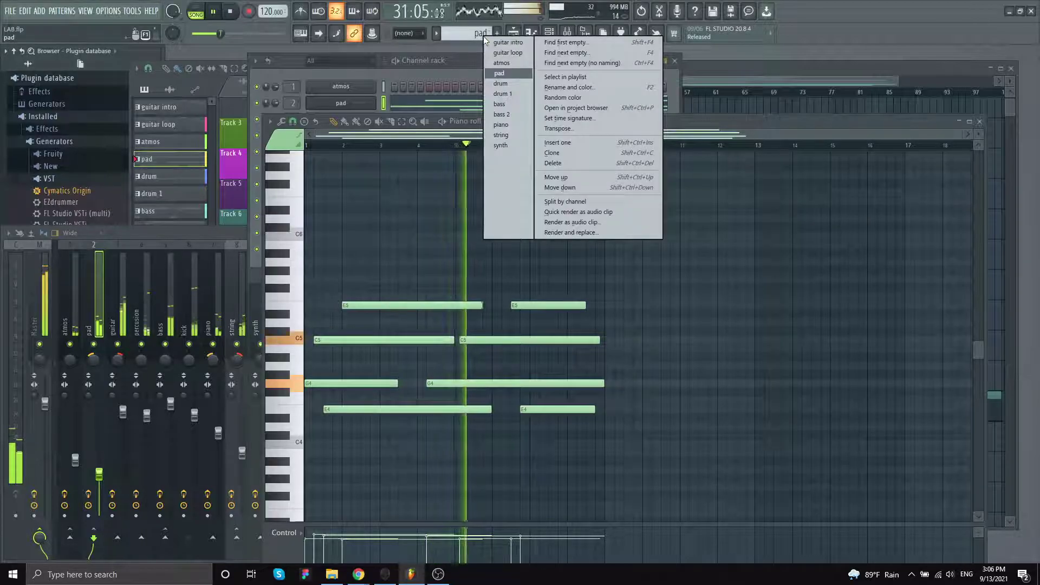
left_click(507, 123)
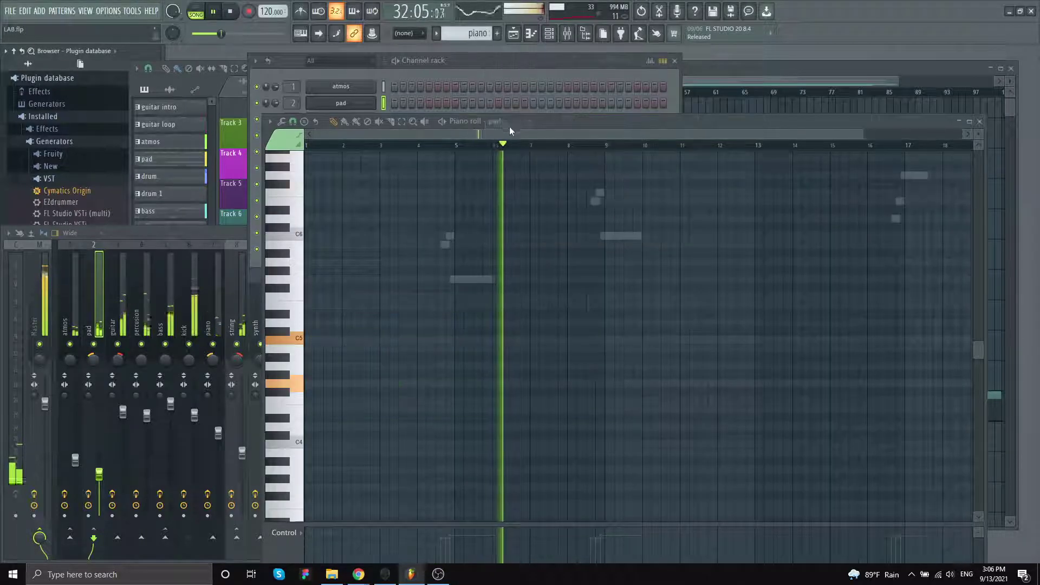
left_click(496, 60)
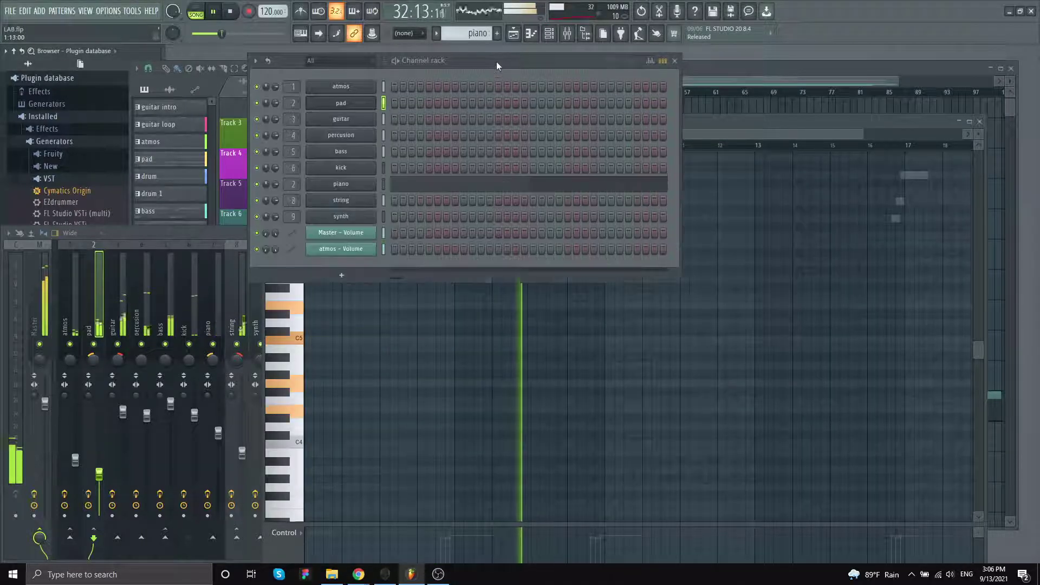
left_click(489, 186)
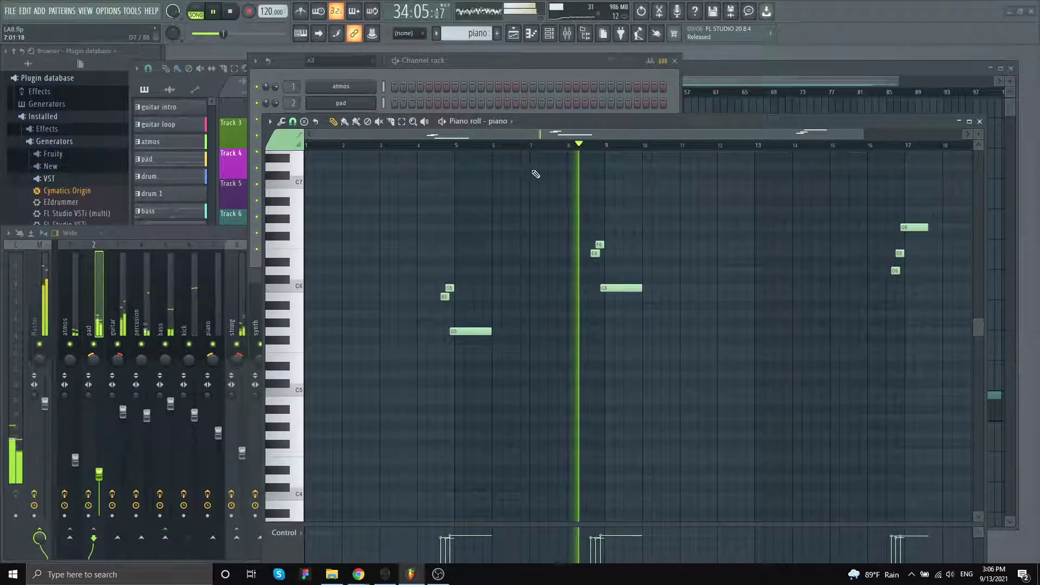
scroll(542, 163, "up", 1)
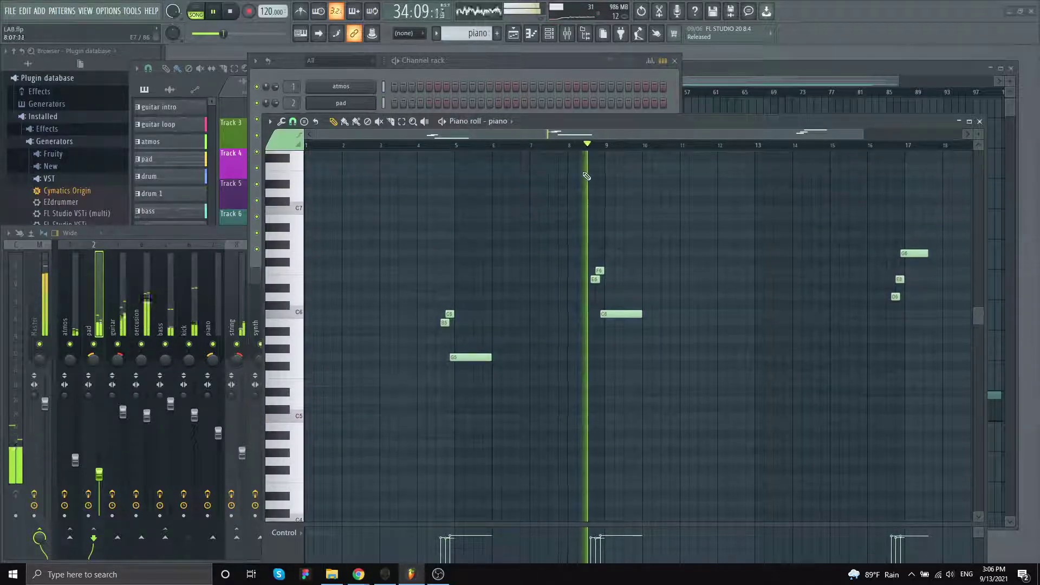
left_click(523, 64)
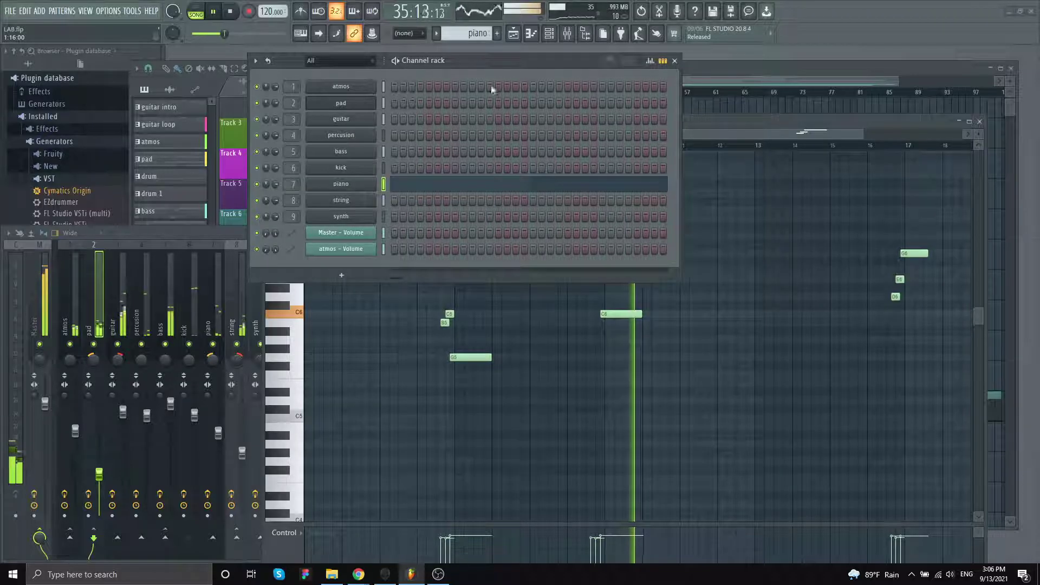
left_click(352, 184)
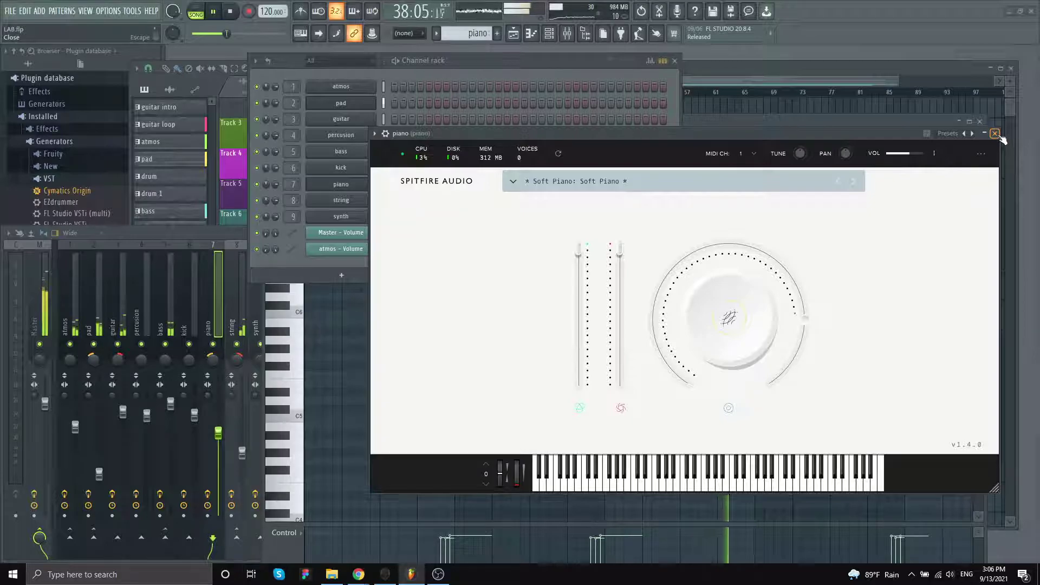
Step: Switch to the synth pattern and examine the synth channel's instrument preset and its notes in the piano roll
left_click(486, 36)
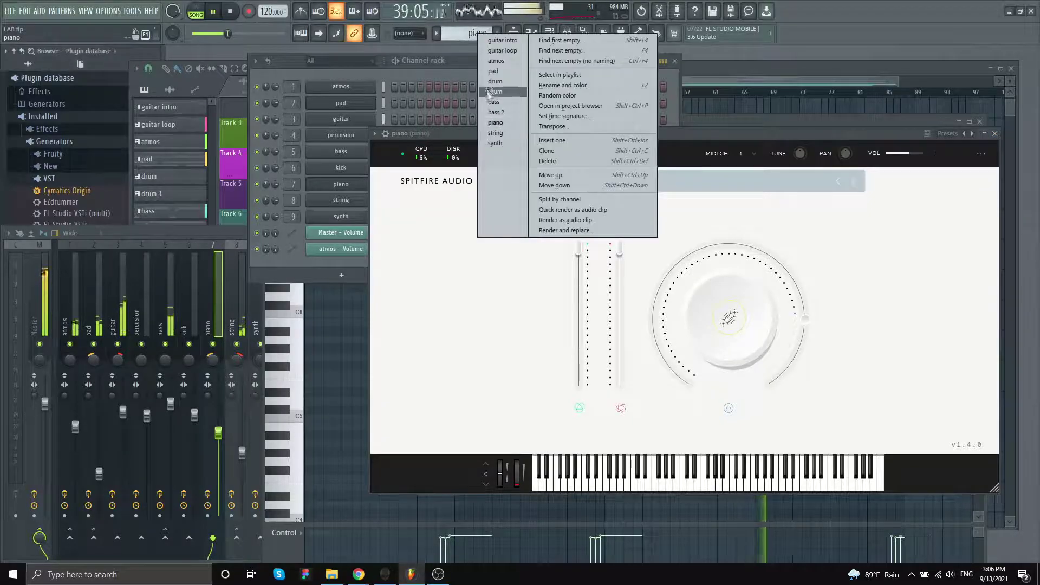
left_click(501, 143)
left_click(518, 66)
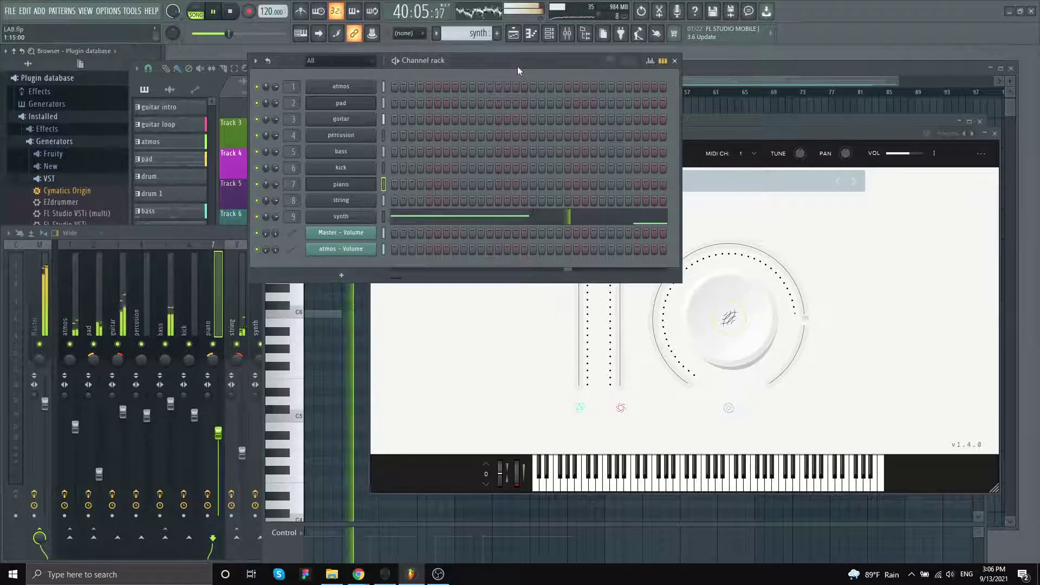
left_click(361, 217)
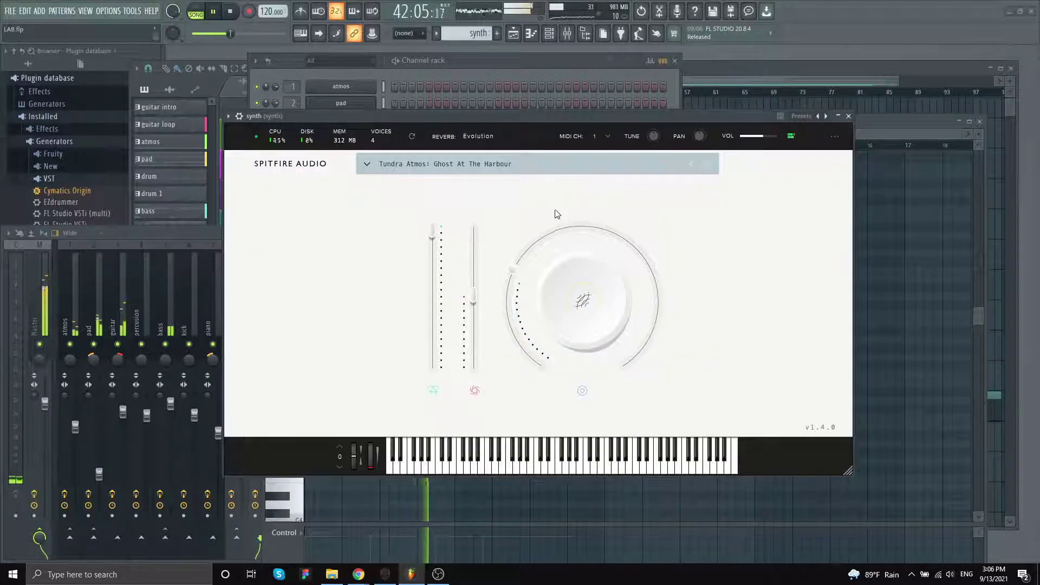
left_click(518, 63)
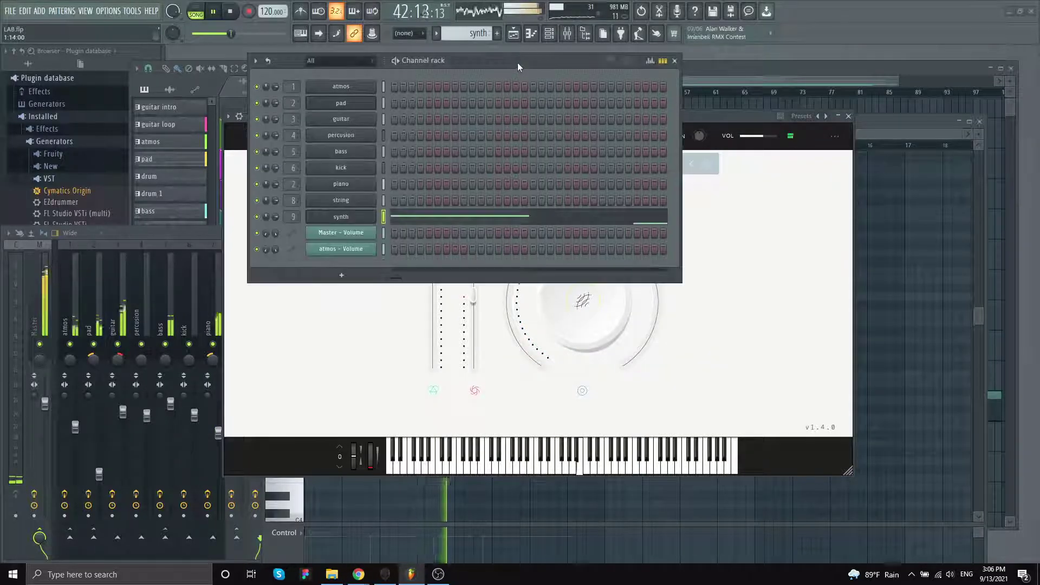
left_click(542, 223)
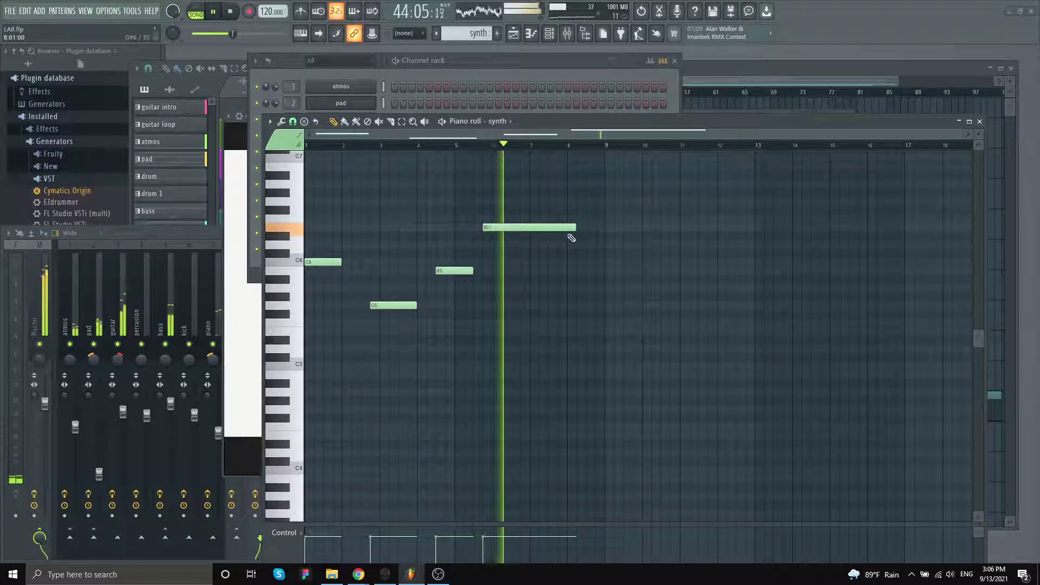
Step: Switch to the drum pattern and show the percussion channel's notes in the piano roll
left_click(479, 33)
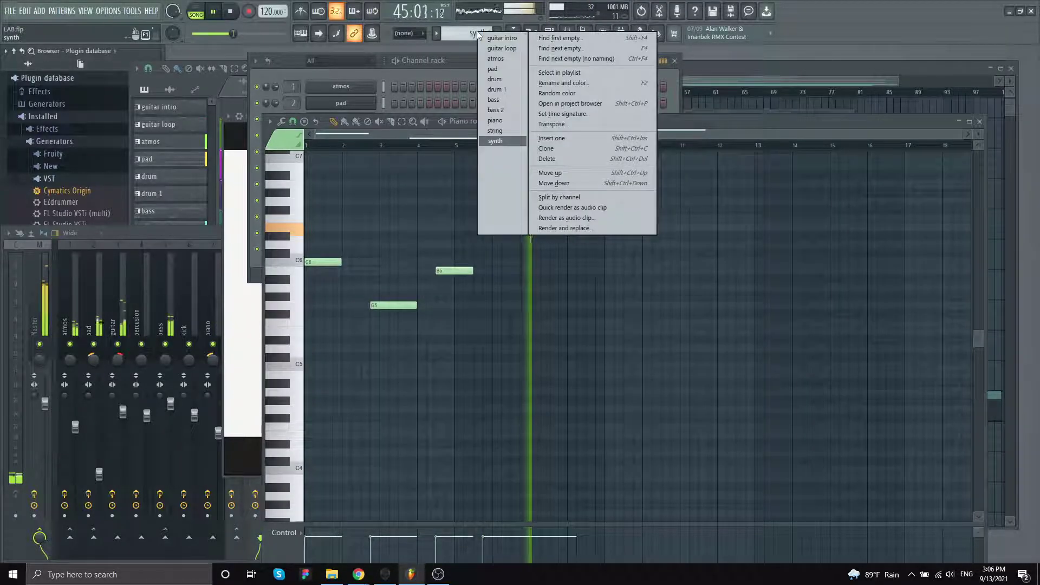
left_click(506, 81)
left_click(566, 66)
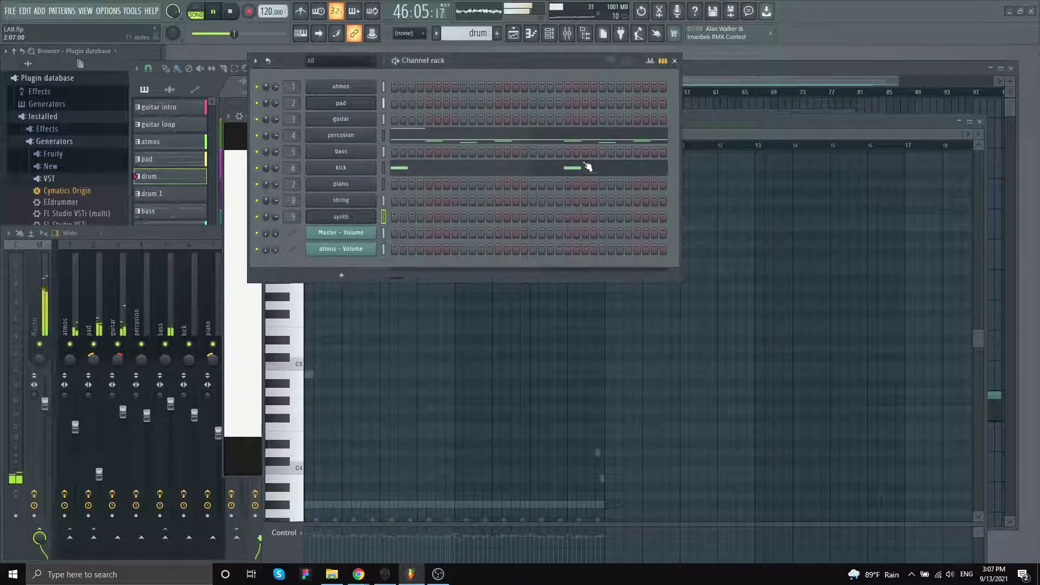
left_click(561, 147)
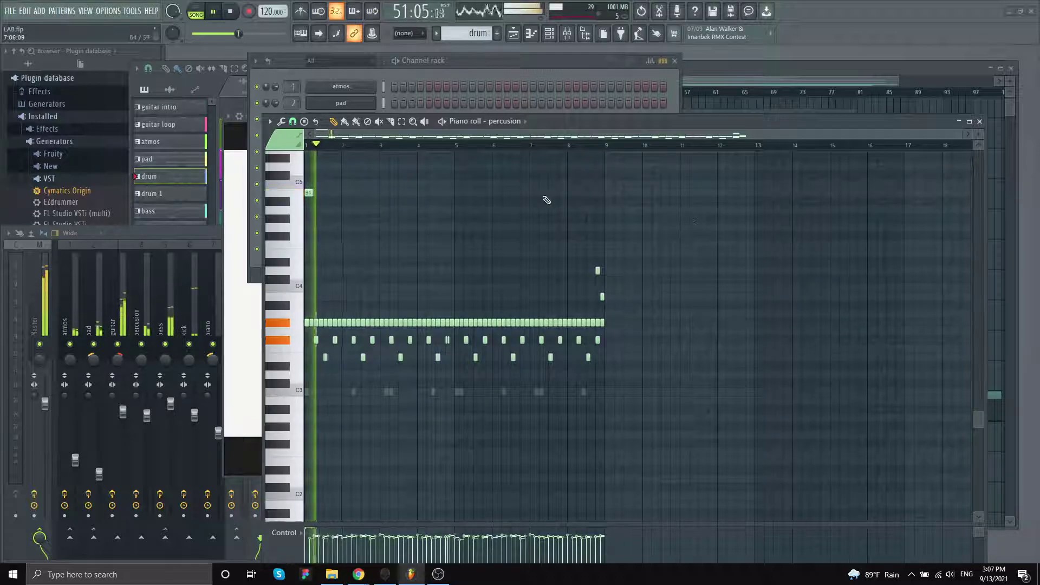
Step: Open the percussion channel's instrument to examine its preset, and close its window
left_click(522, 58)
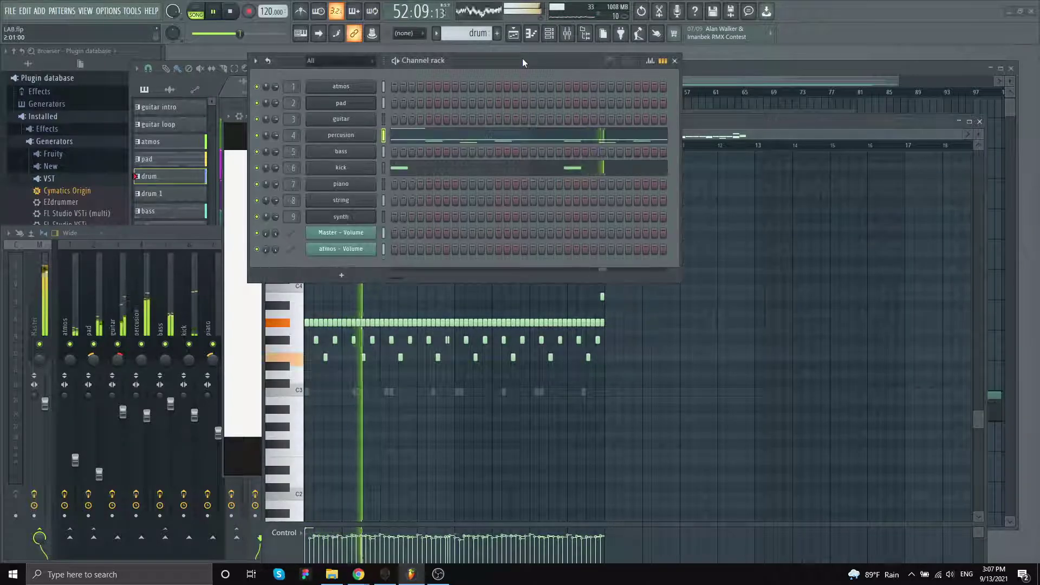
left_click(349, 136)
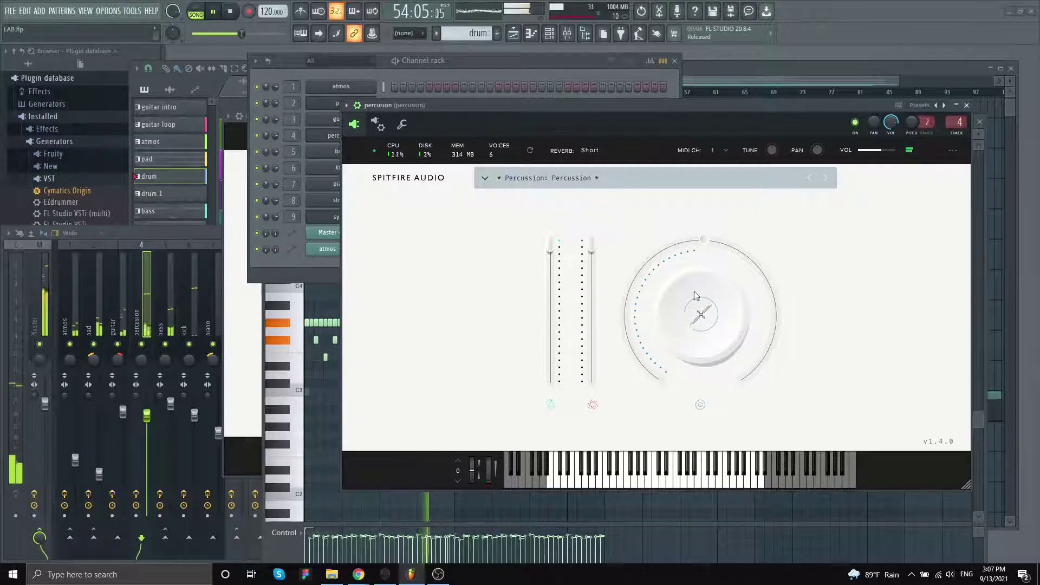
left_click(967, 106)
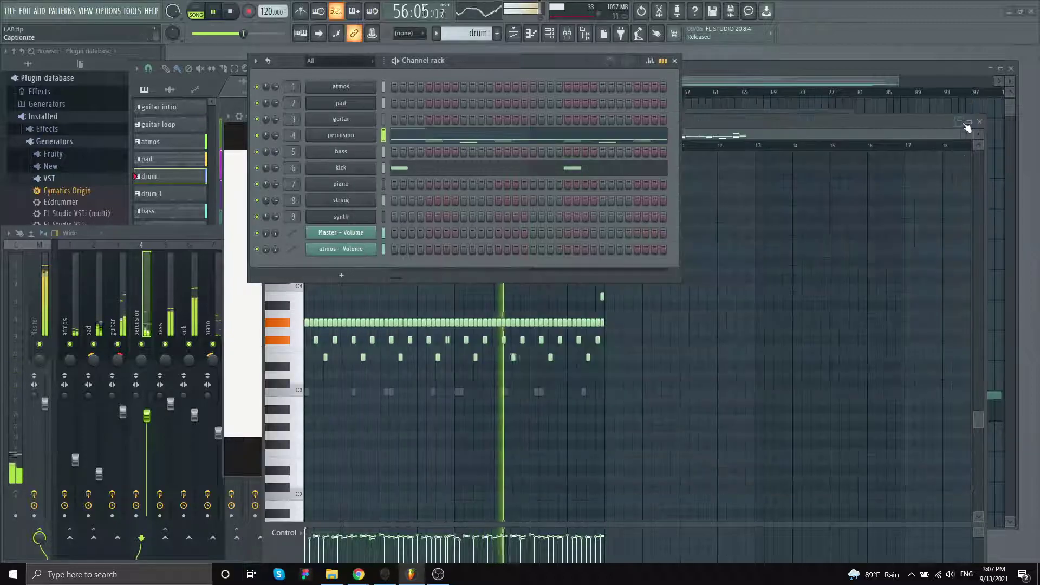
Step: Examine the bass channel's instrument preset and its notes in the piano roll for the bass 2 pattern
left_click(360, 157)
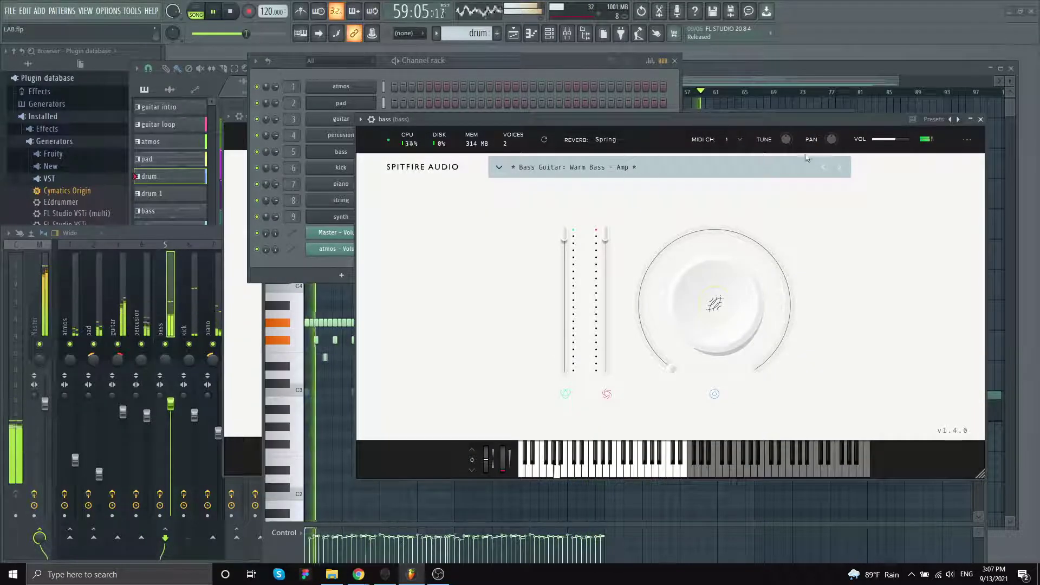
left_click(488, 33)
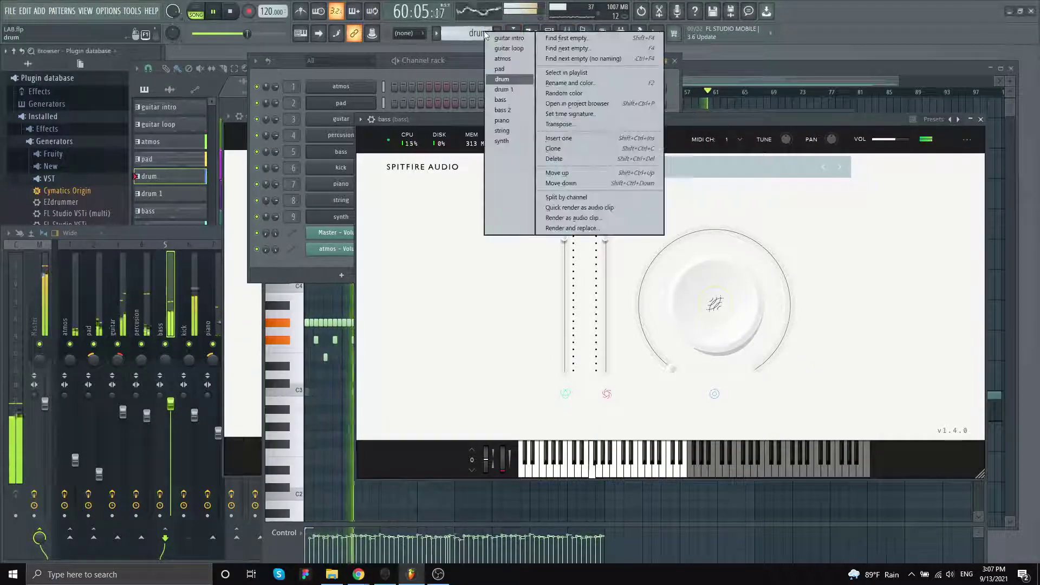
left_click(508, 111)
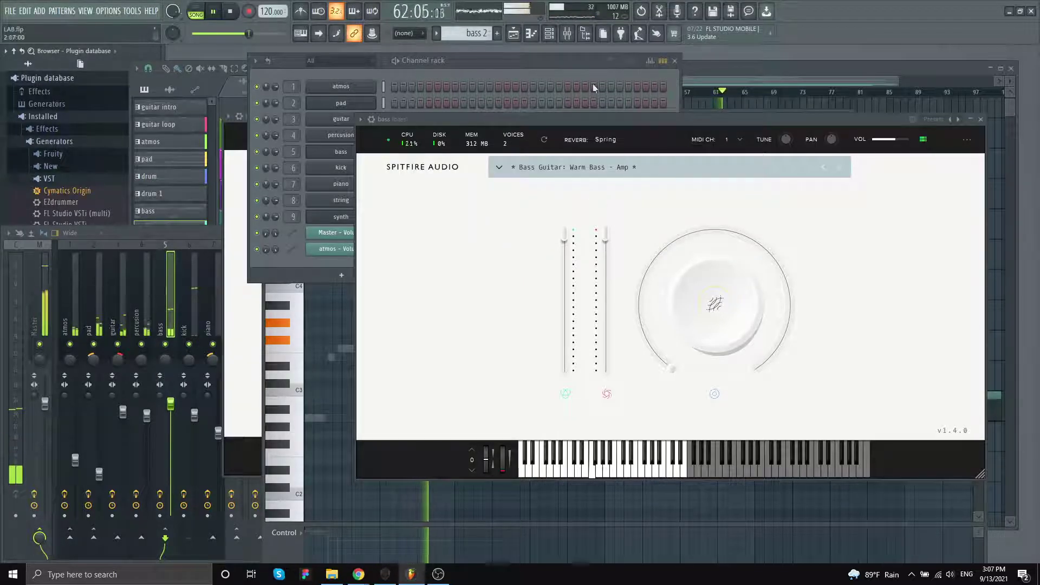
left_click(557, 155)
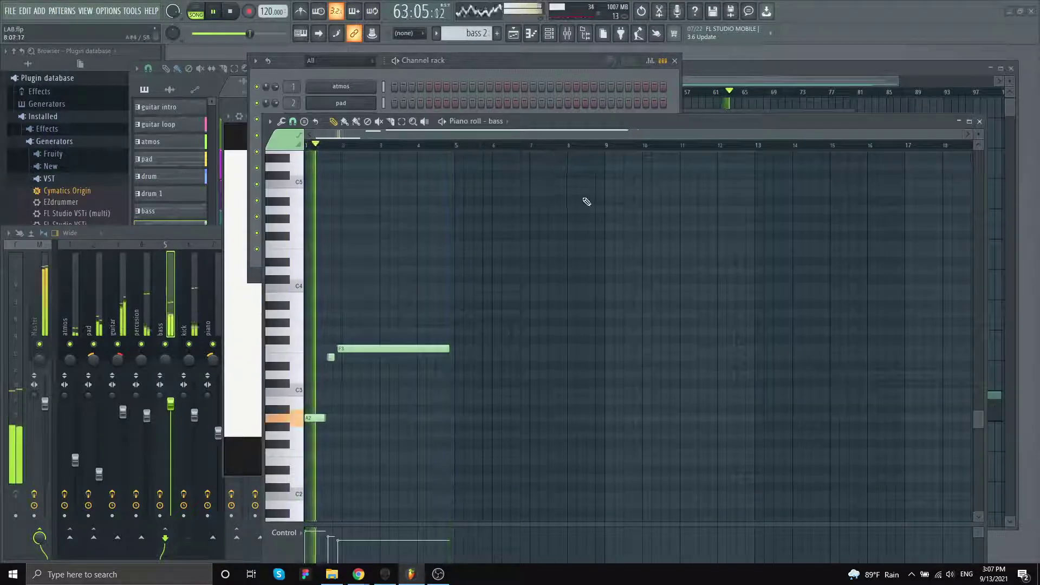
scroll(585, 200, "down", 2)
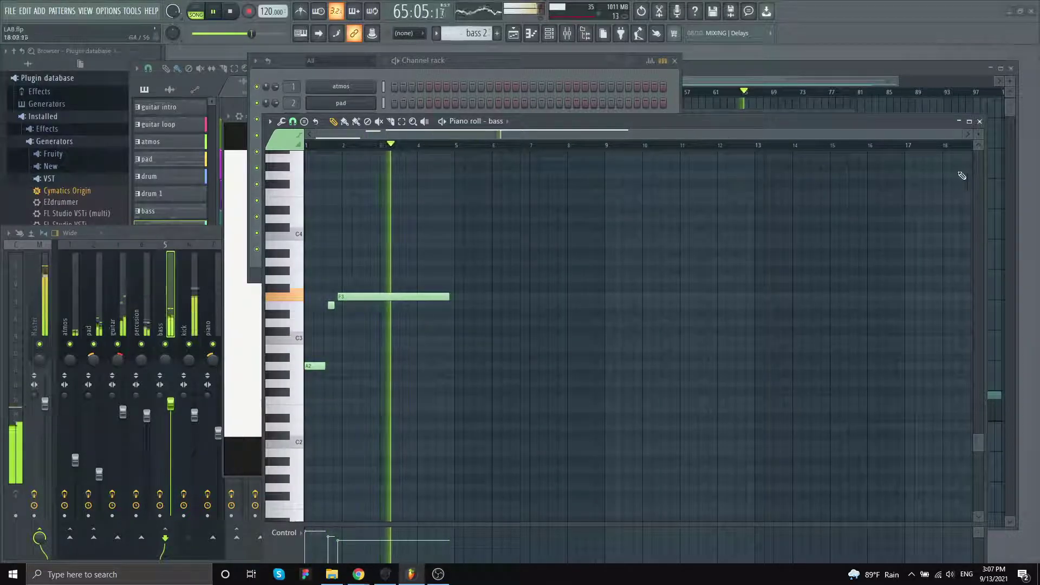
Step: Show the bass pattern's notes for the bass channel in the piano roll, and return to the playlist arrangement
left_click(981, 122)
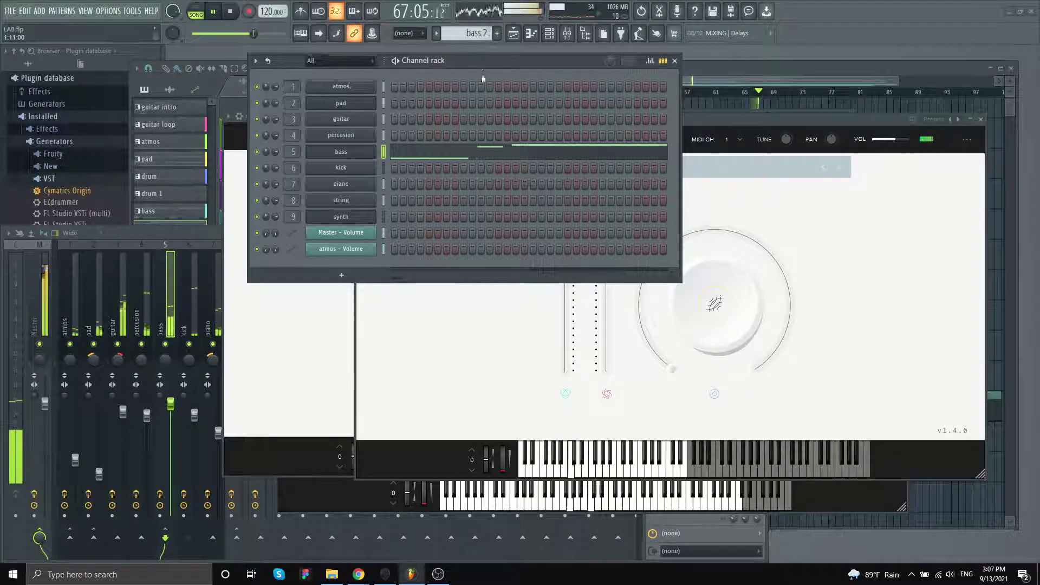
left_click(474, 34)
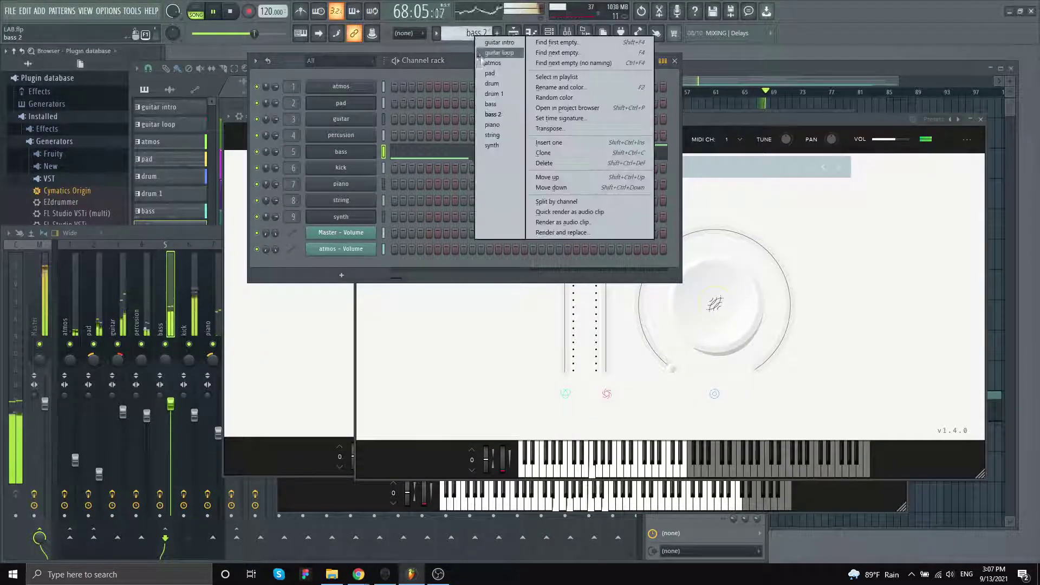
left_click(497, 104)
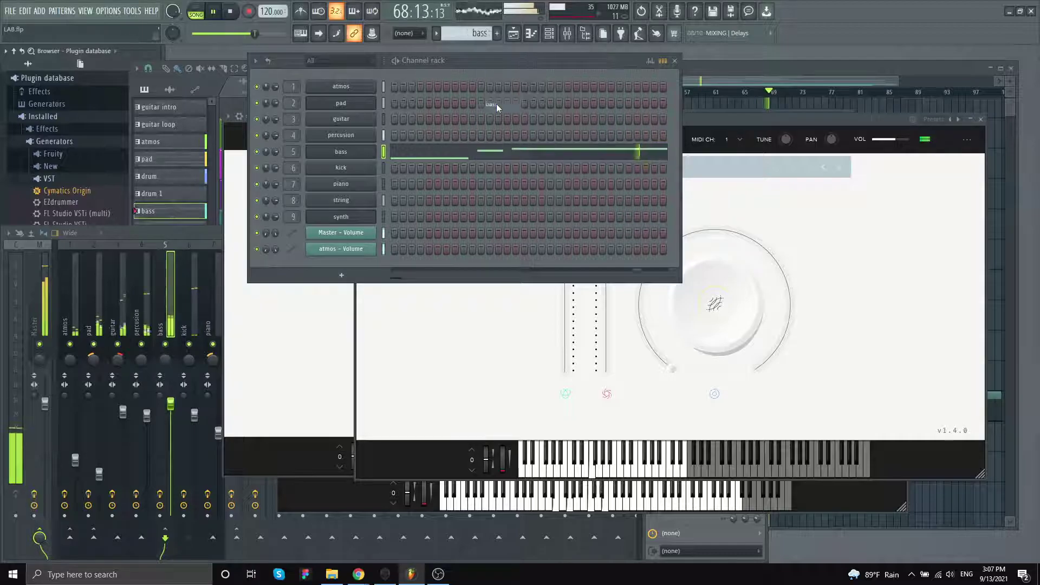
left_click(533, 159)
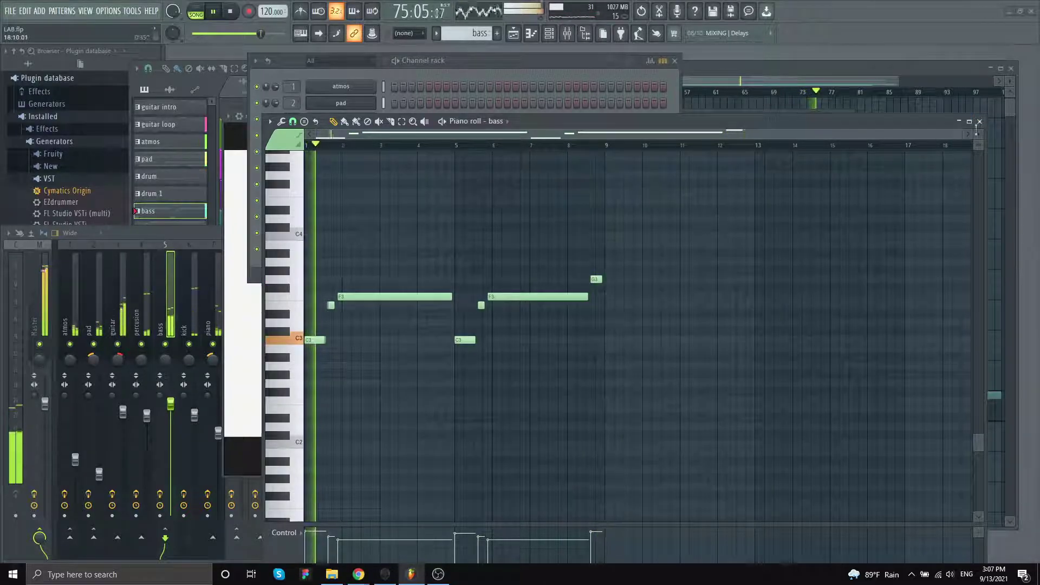
left_click(980, 121)
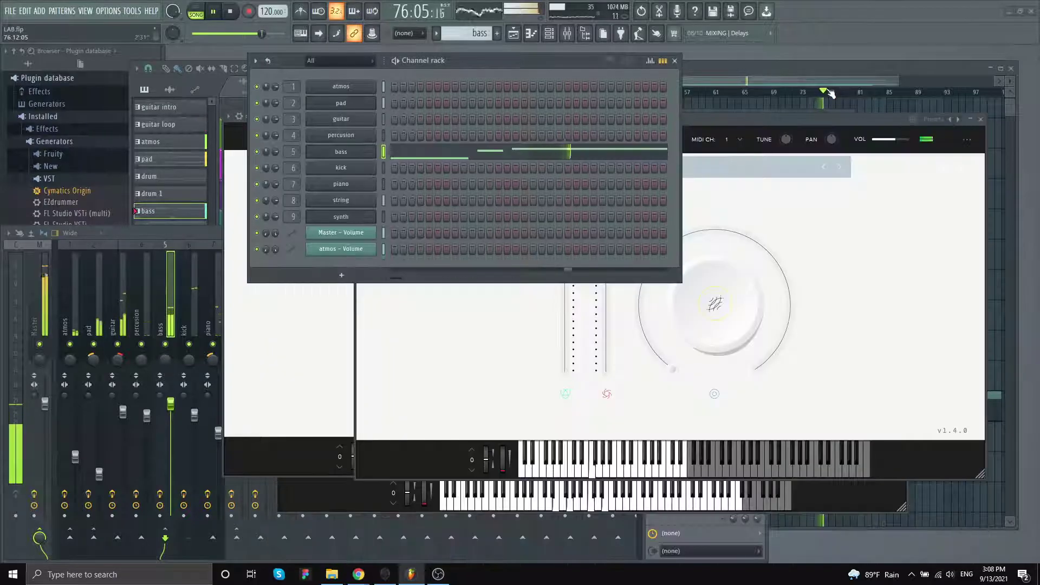
left_click(820, 67)
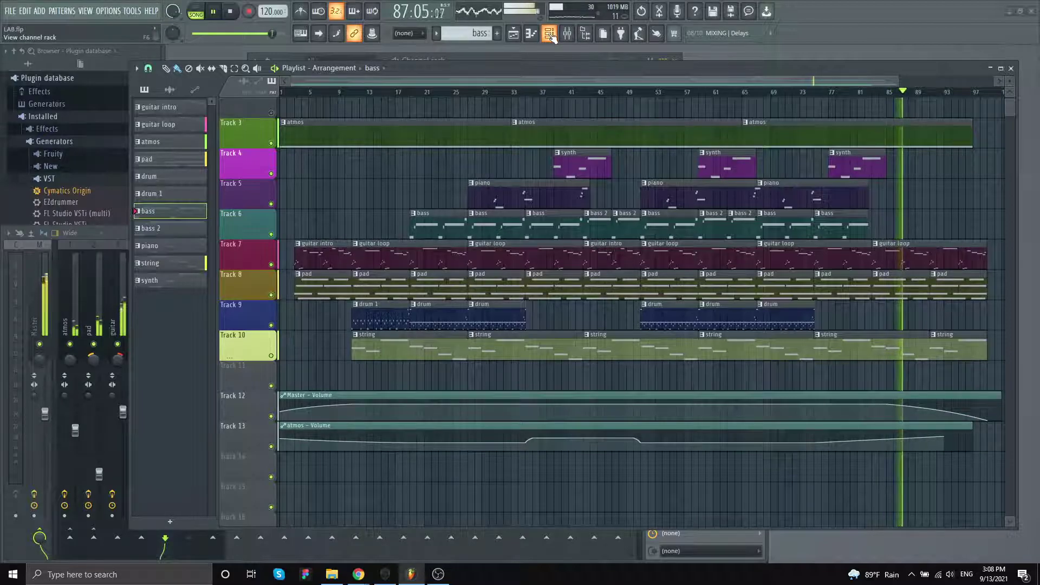
Step: Switch to the atmos pattern and examine the atmos channel's instrument preset, ending back on the playlist arrangement
left_click(476, 33)
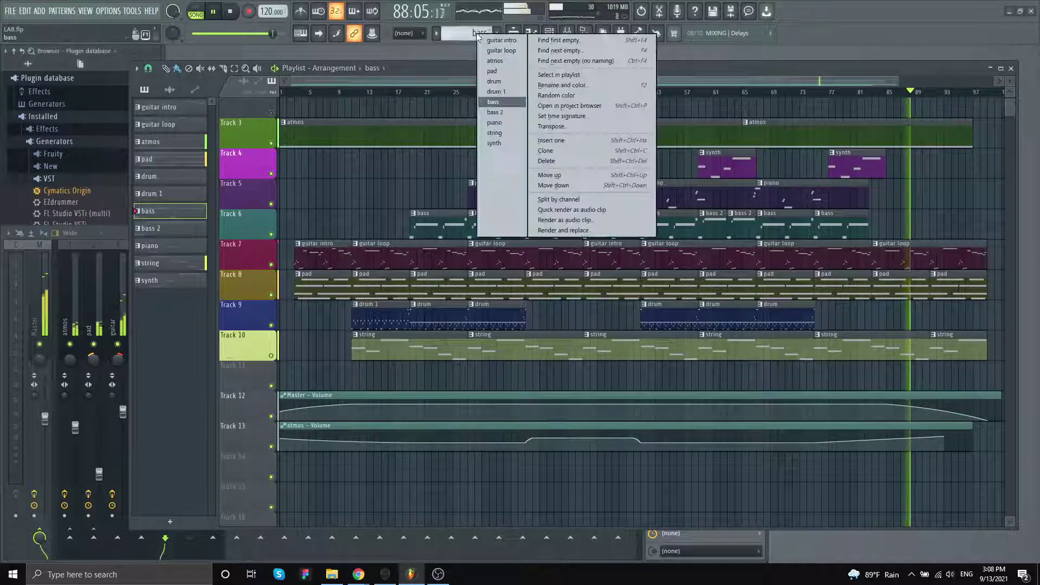
left_click(495, 61)
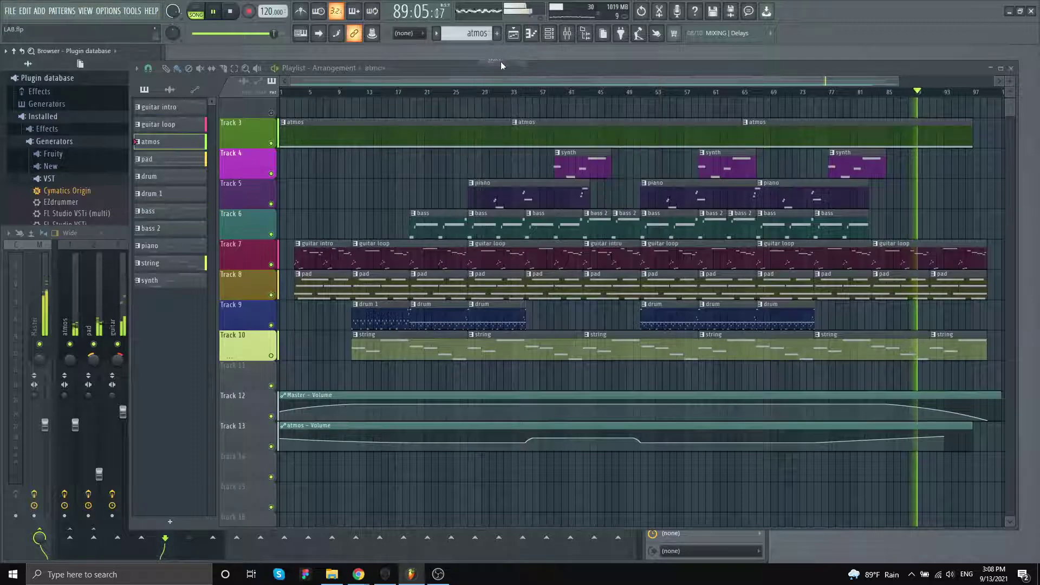
left_click(548, 34)
left_click(368, 91)
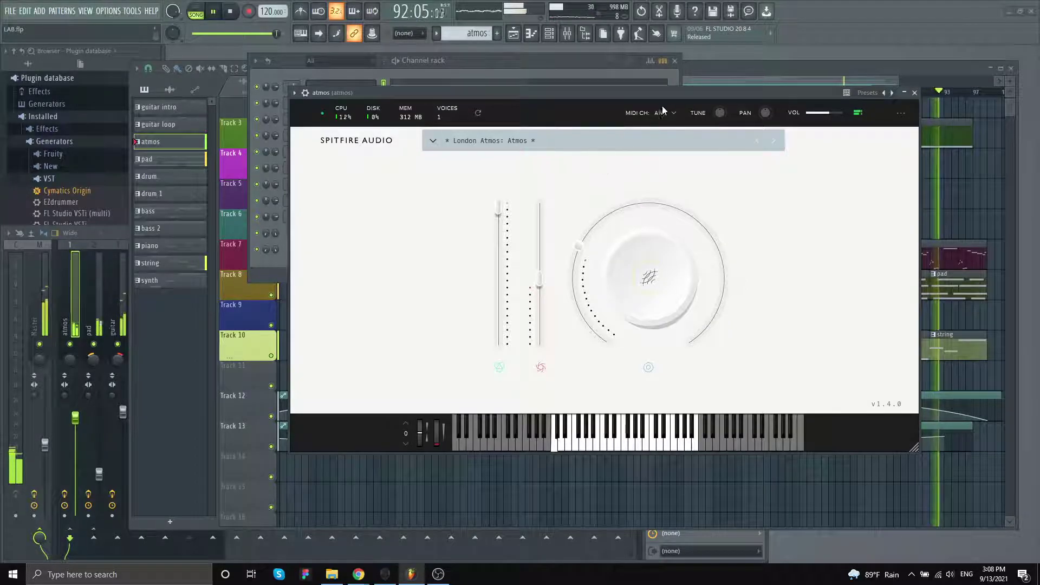
left_click(806, 67)
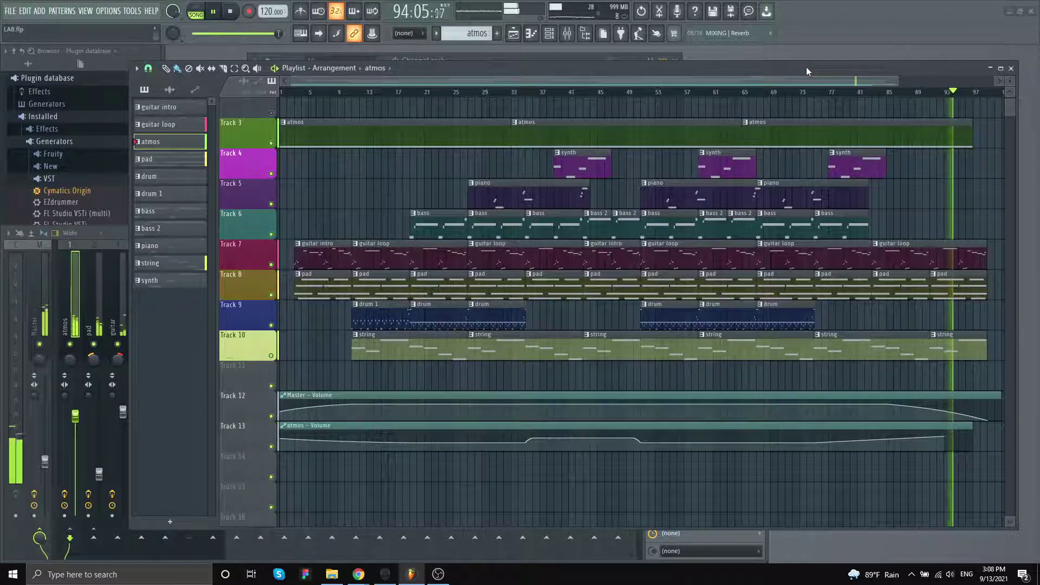